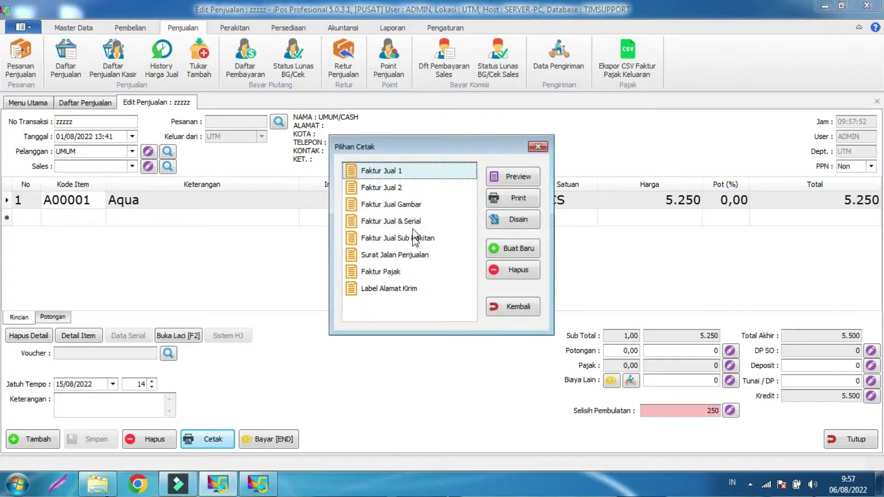
Preview the Faktur Jual 1 invoice for UTM transaction zzzzz.
click(508, 181)
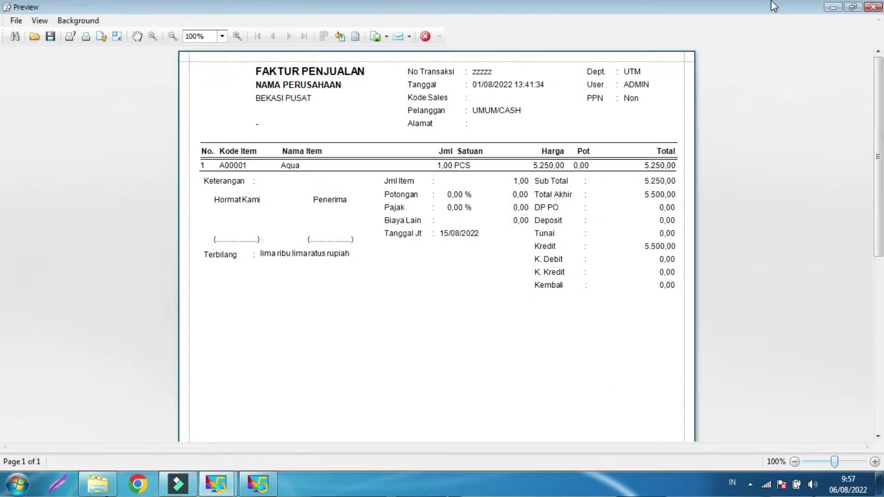
Close the zzzzz invoice preview, the print choices, the sale edit view and the sales list.
click(873, 7)
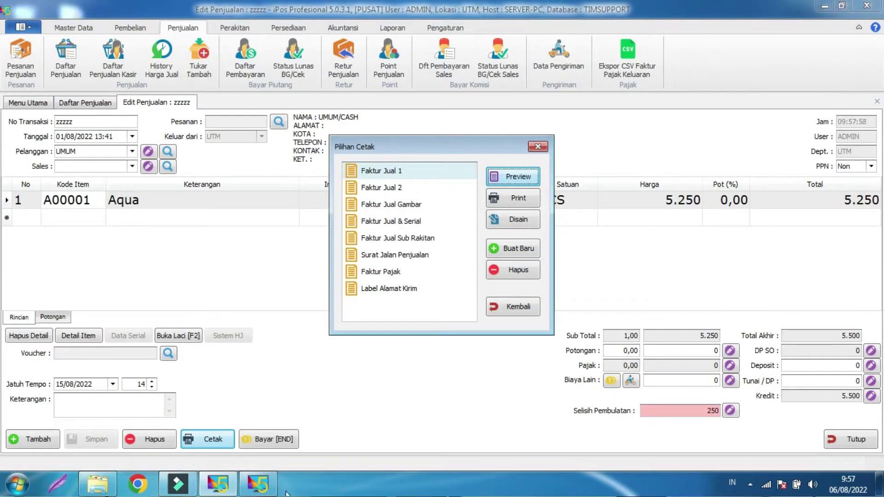
click(515, 308)
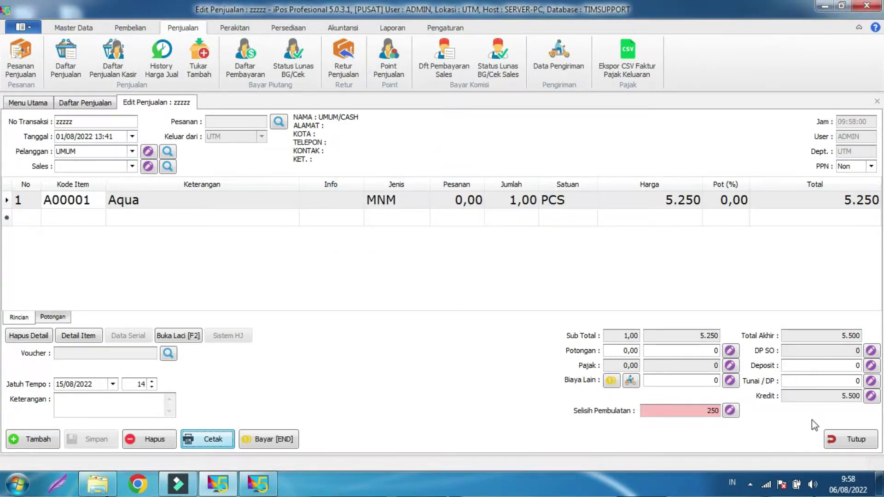
click(838, 445)
click(837, 445)
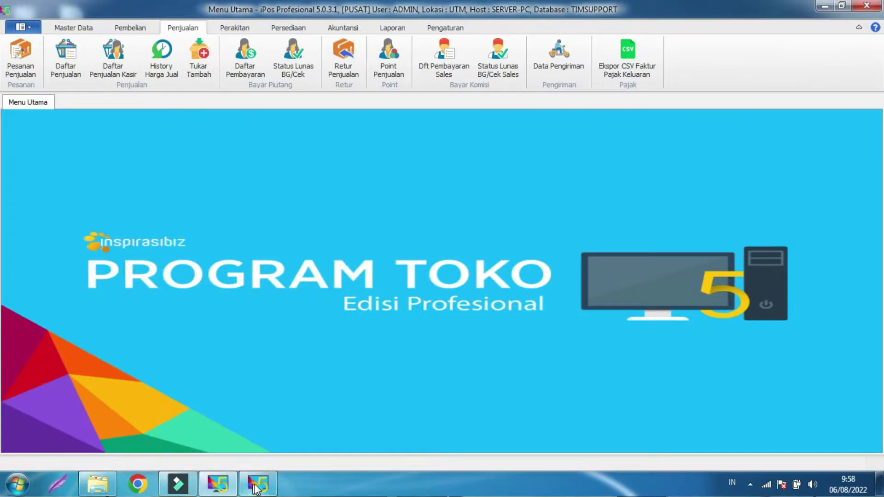
In the SMR window, preview the Faktur Jual 1 invoice for sale 0001/JL/SMR/0822.
click(258, 485)
click(228, 194)
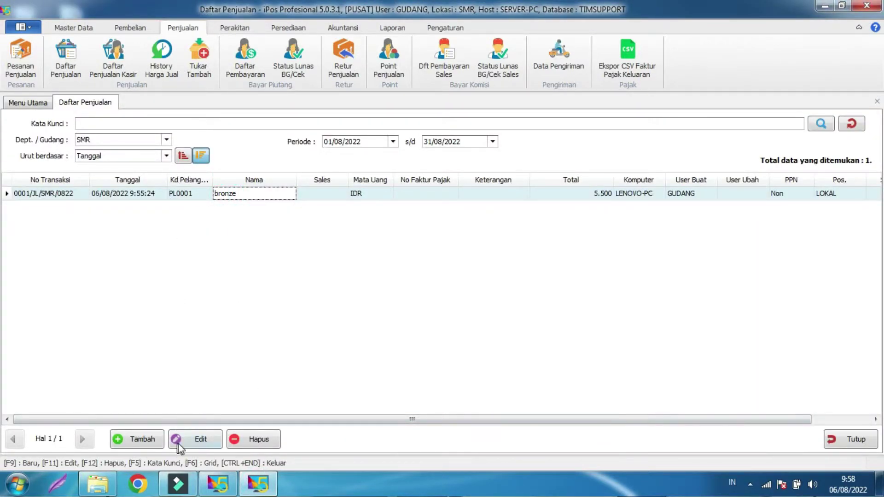
click(197, 439)
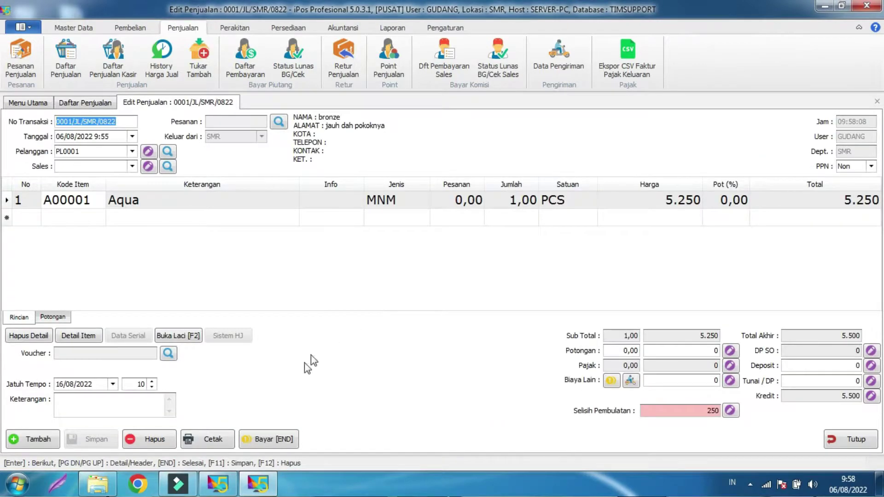
click(208, 439)
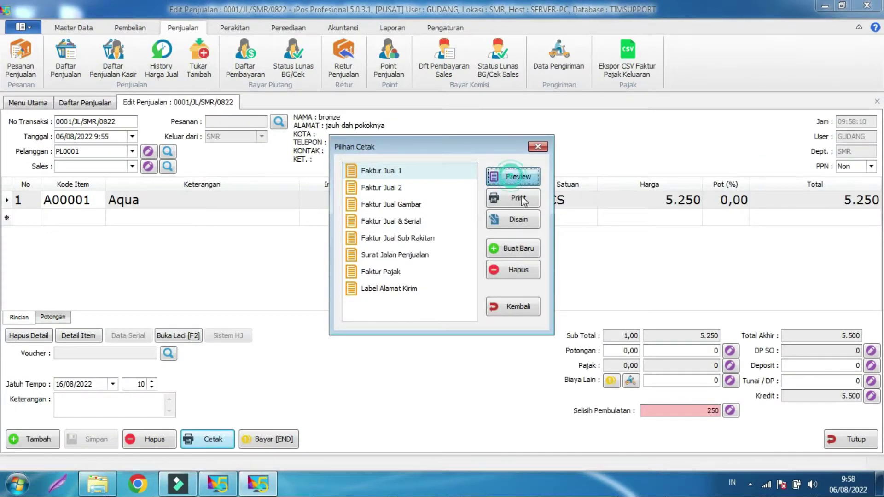
click(512, 180)
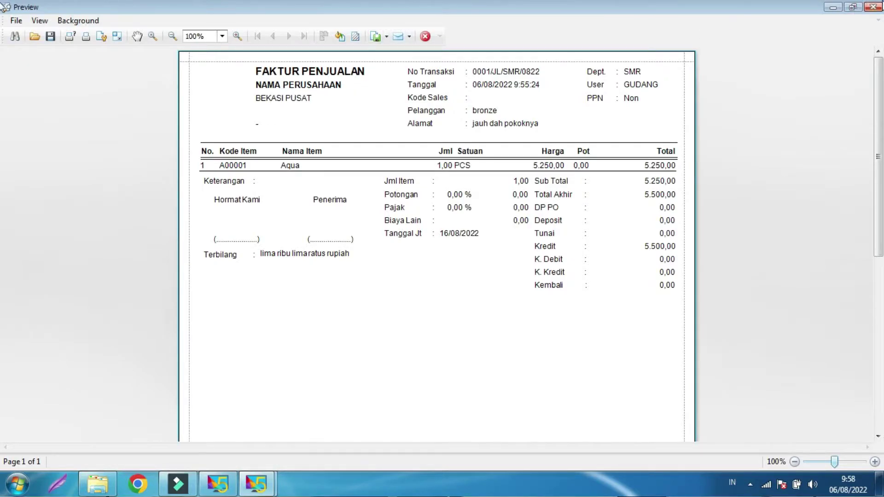
Close the SMR preview, print choices, sale and sales list, then return to the UTM window.
click(871, 8)
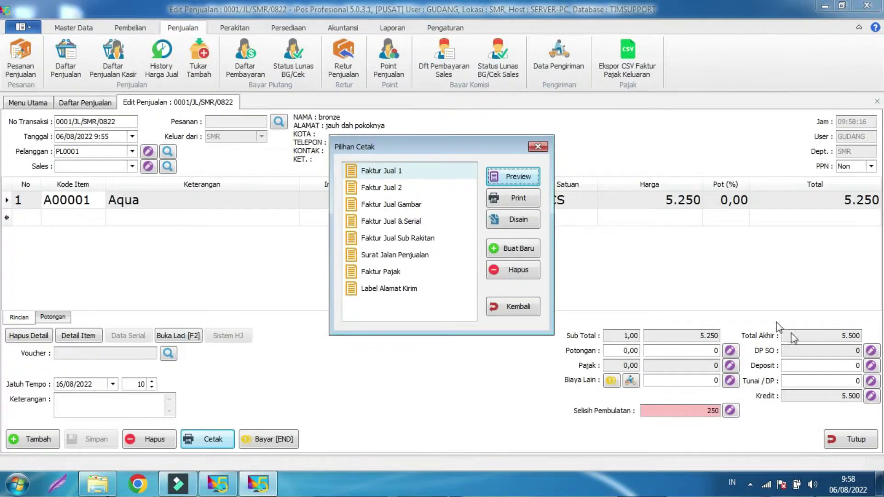
click(518, 307)
click(864, 441)
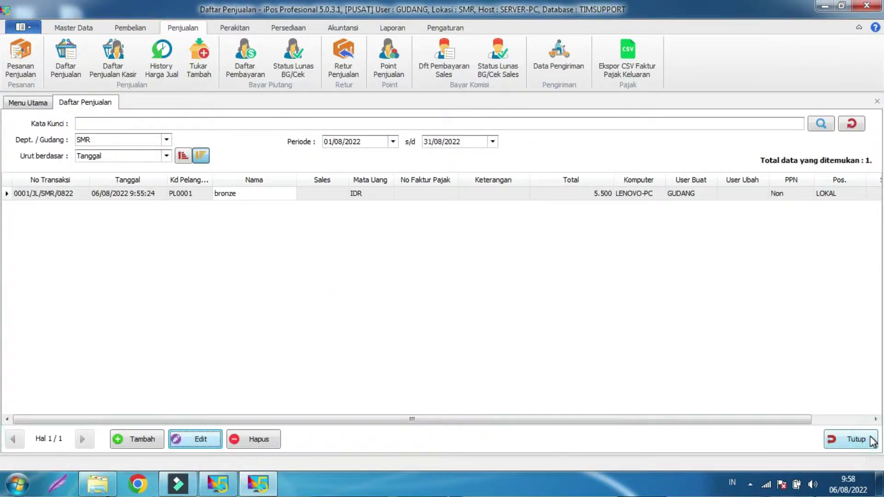
click(864, 441)
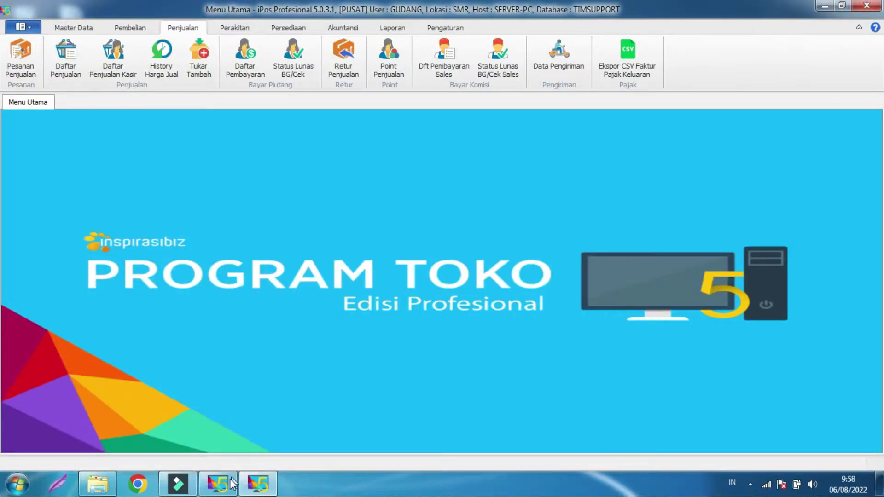
click(227, 486)
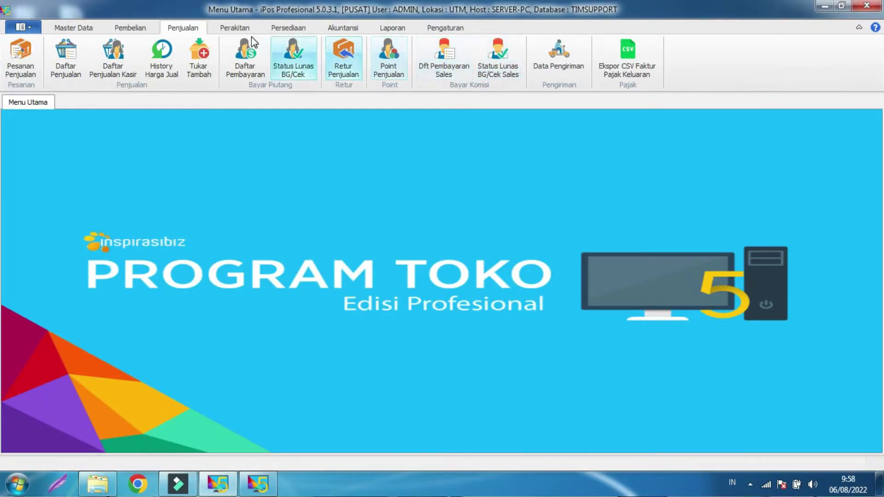
In Pengaturan Umum, bind Data Alamat and Data Nama Perusahaan to the login office and save.
click(440, 28)
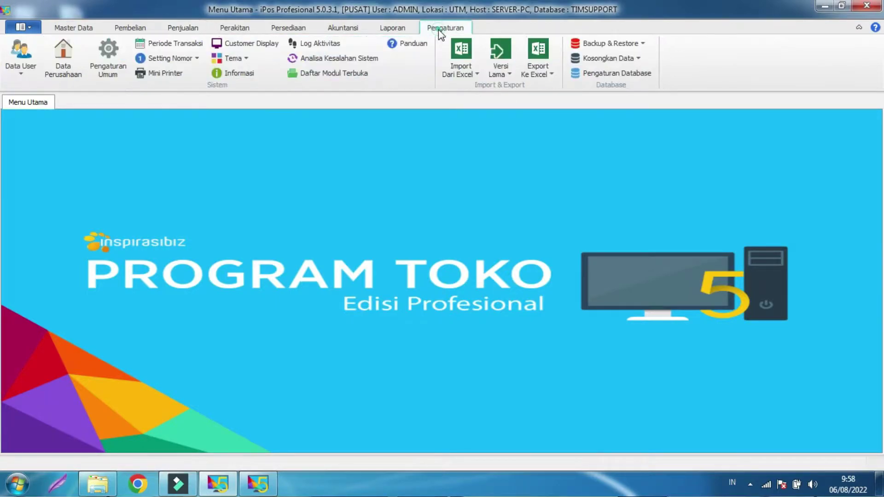
click(110, 55)
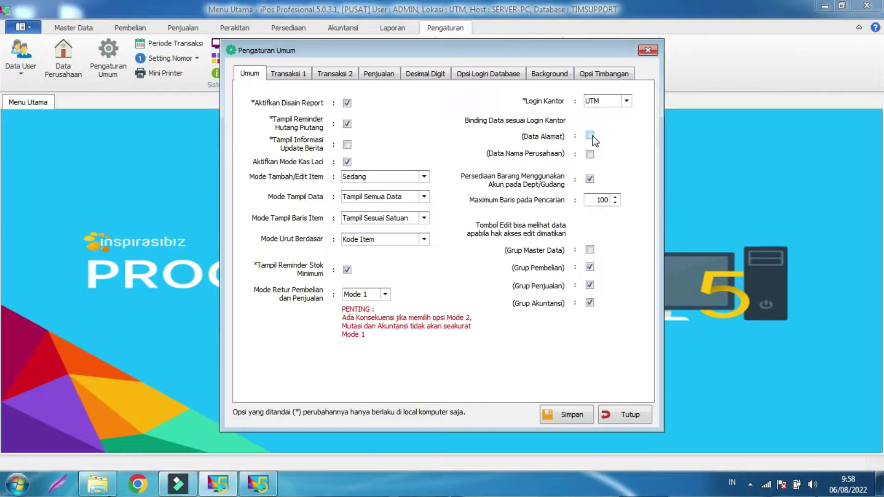
click(590, 135)
click(590, 155)
click(573, 417)
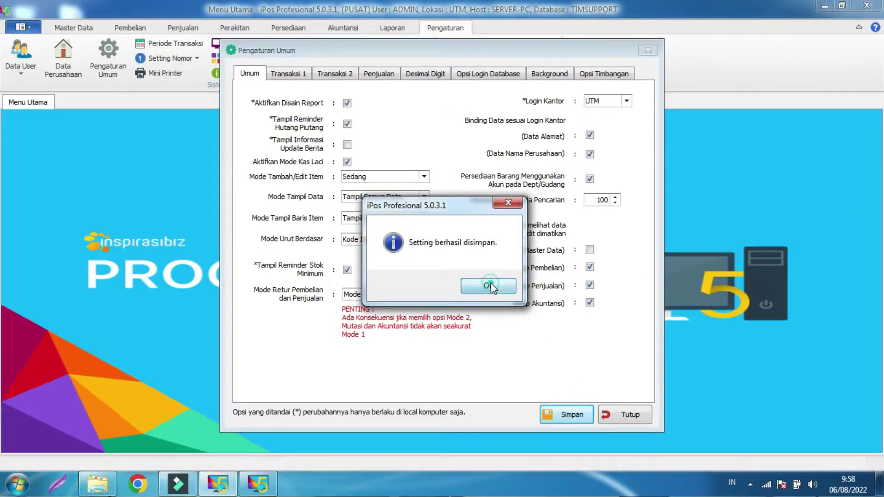
click(494, 286)
click(634, 415)
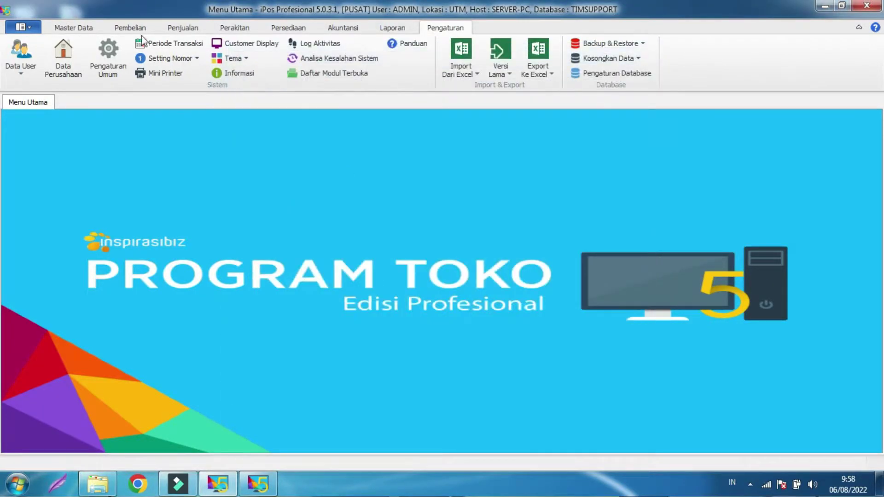
In the Dept./Gudang list, save the SMR department address as BEKASI CABANG.
click(88, 29)
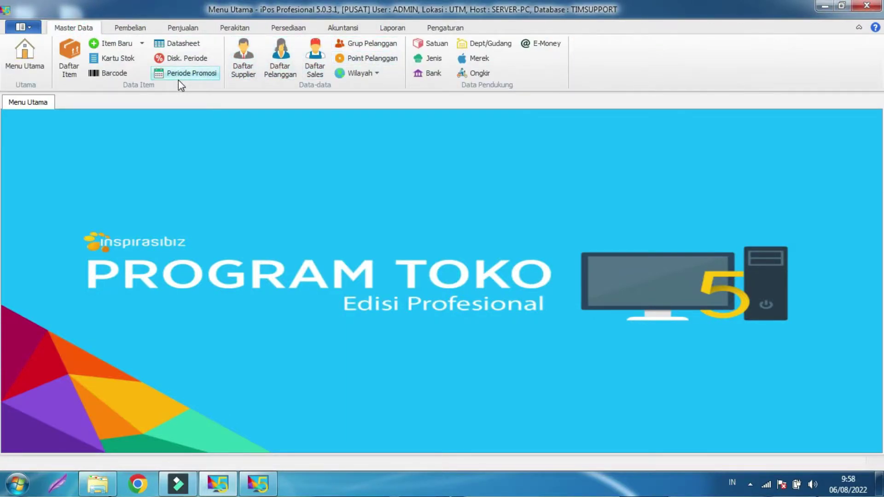
click(497, 43)
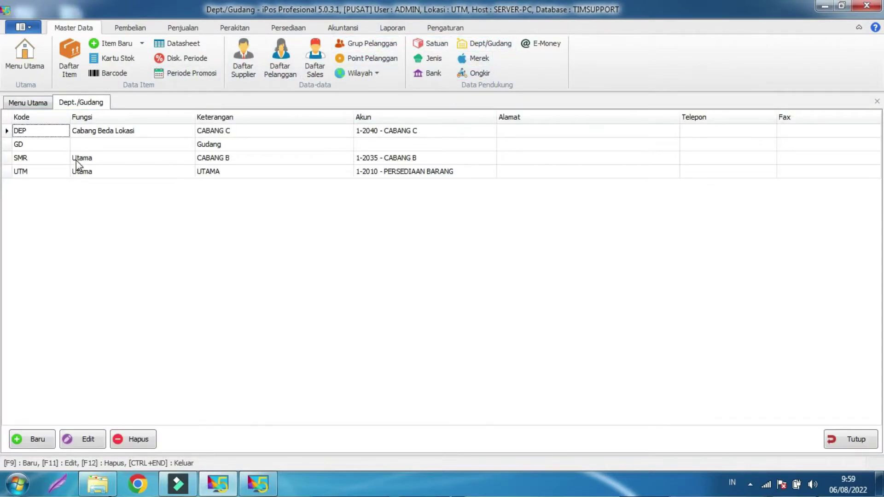
click(76, 160)
click(225, 161)
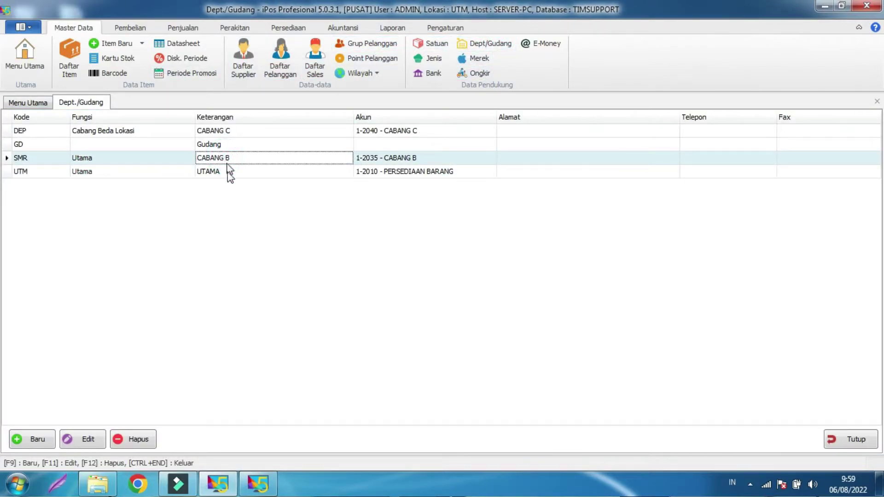
click(90, 441)
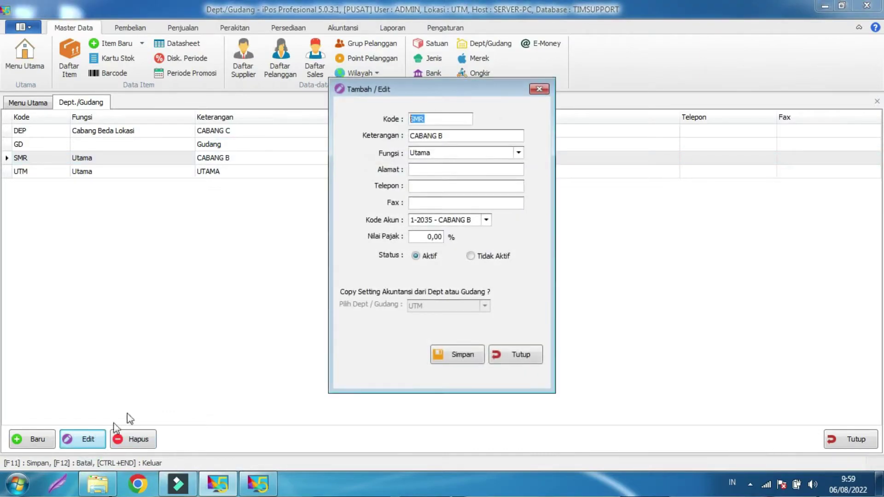
click(421, 173)
text(BEKASI CABANG)
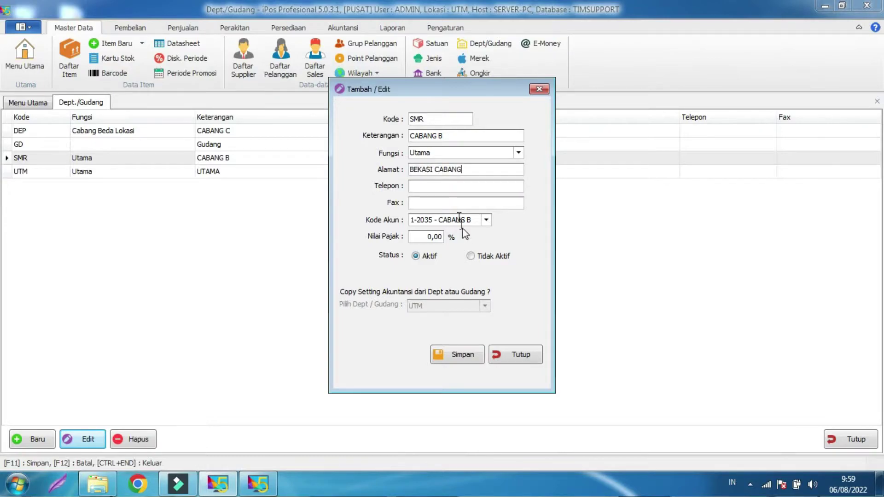
click(451, 352)
click(511, 286)
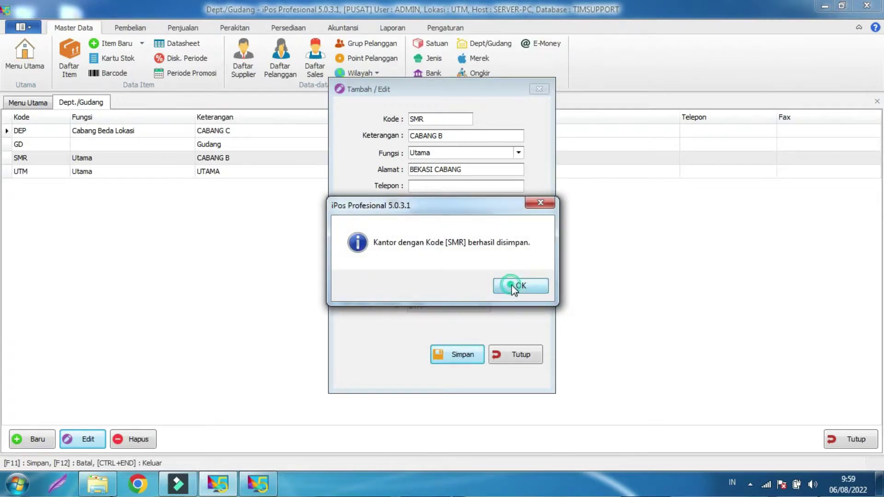
click(518, 355)
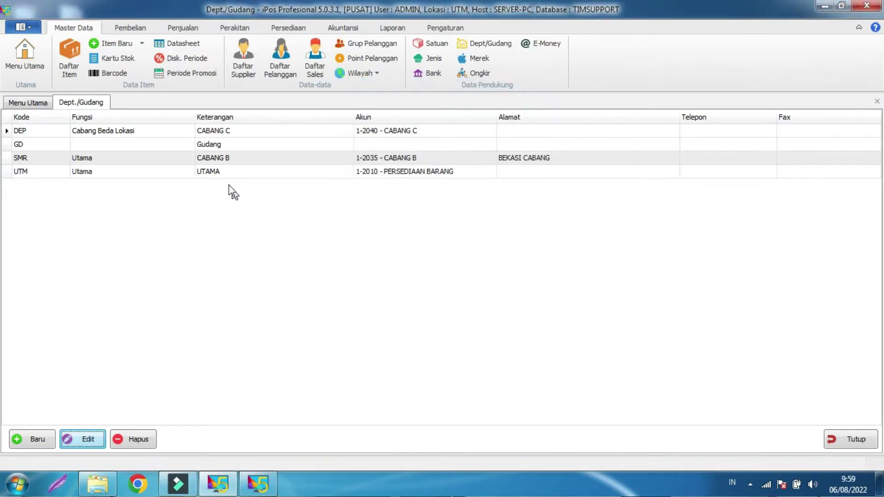
Set the UTM department address to BEKASI PUSAT and save it.
click(234, 174)
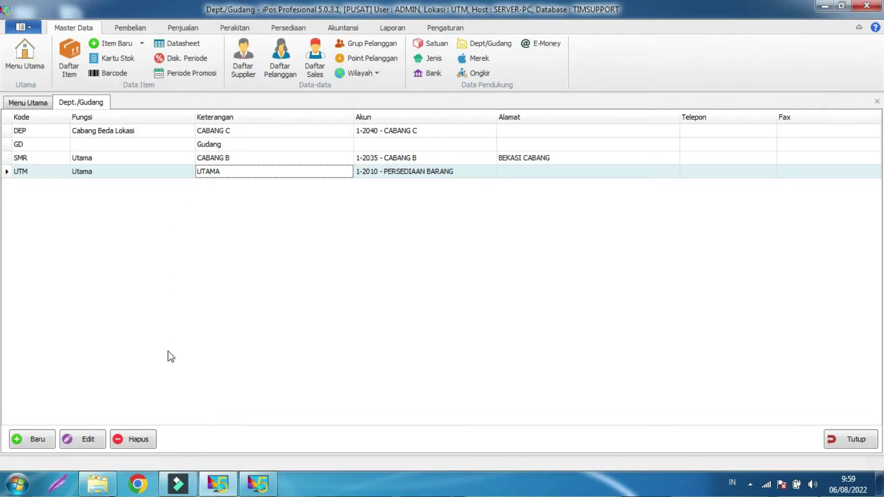
click(79, 439)
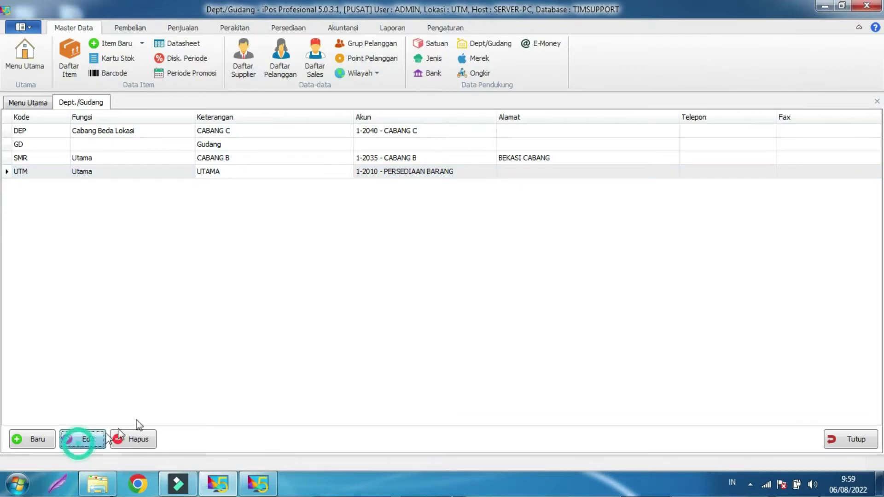
click(442, 169)
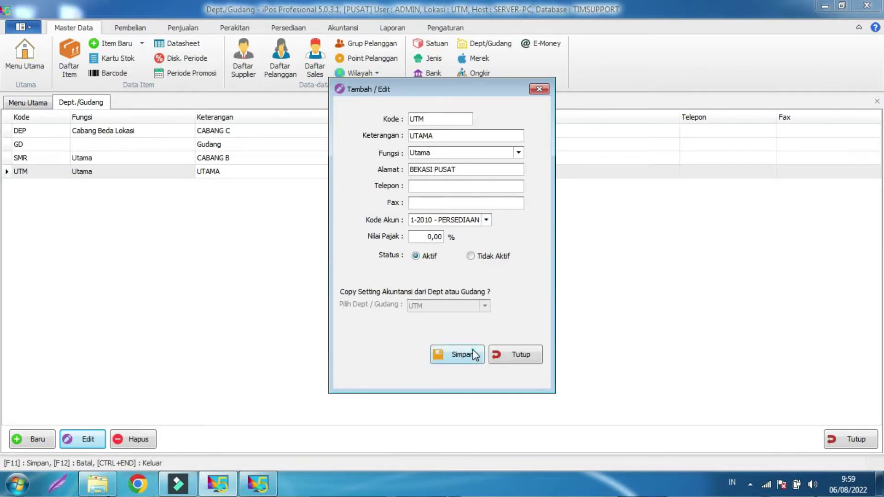
click(463, 356)
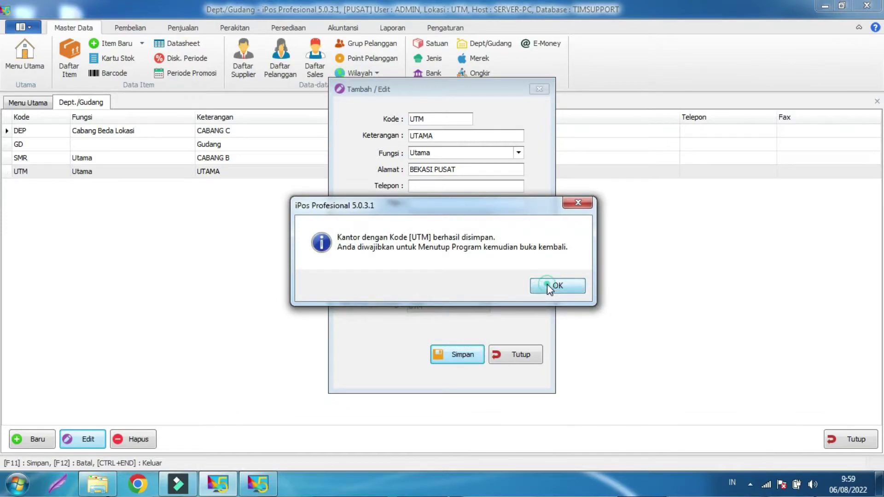
click(547, 285)
click(529, 355)
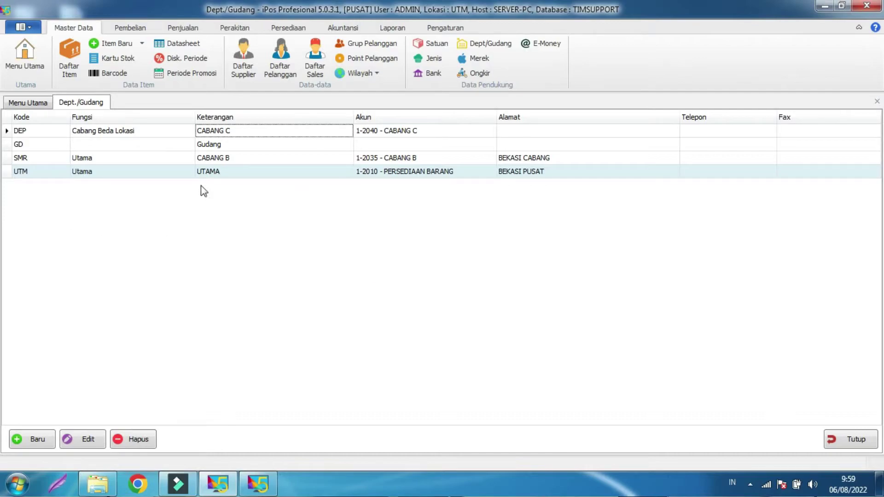
Log out of the SMR window and sign back in with the account password.
click(258, 485)
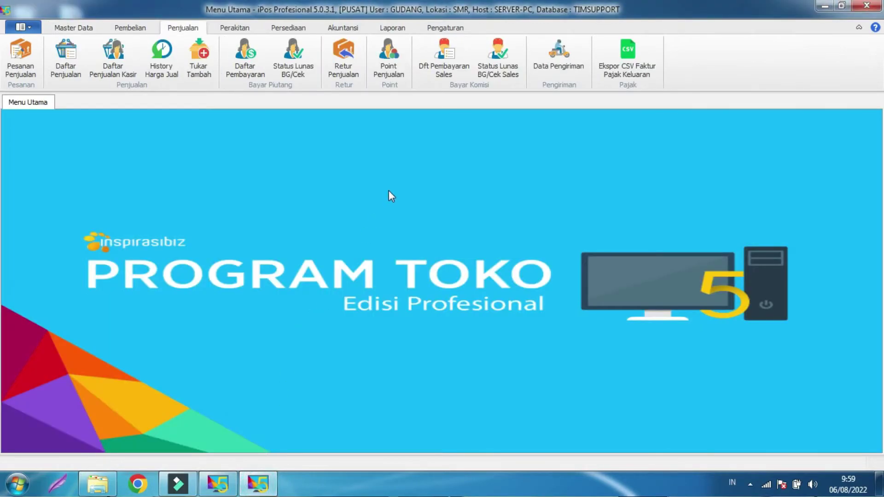
click(29, 28)
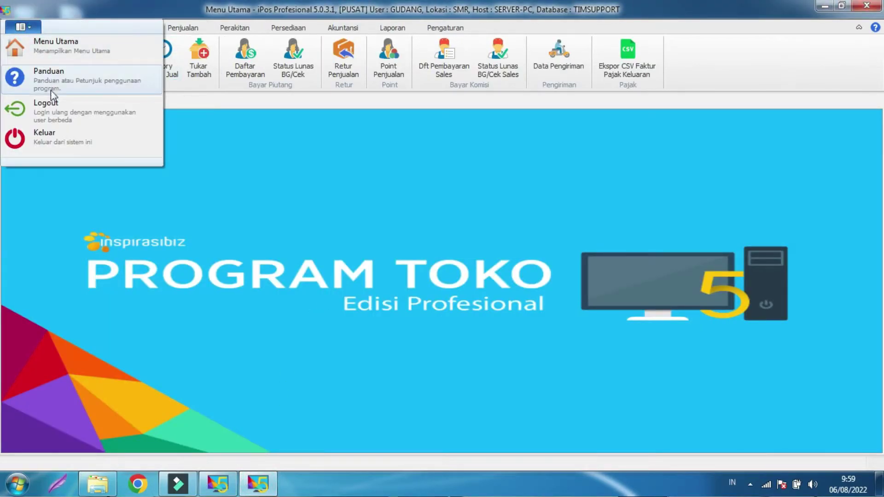
click(54, 107)
click(483, 276)
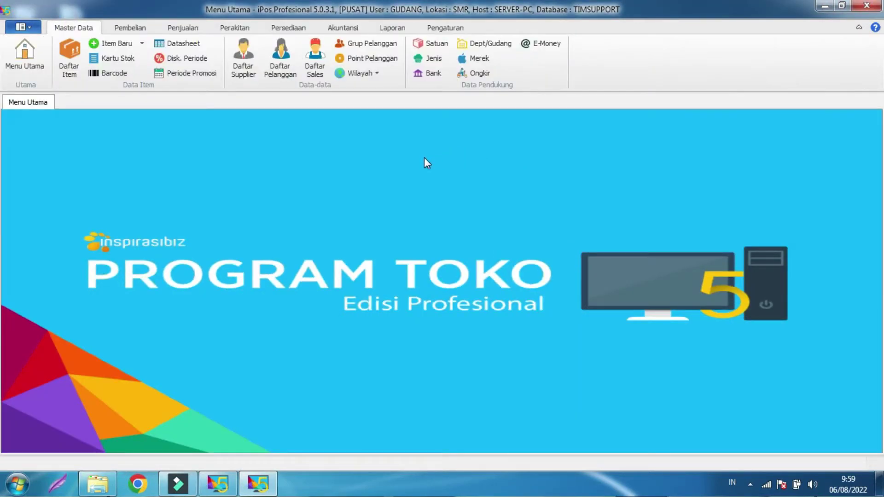
Preview the SMR sale's Faktur Jual 1 invoice, now headed CABANG B, BEKASI CABANG.
click(185, 29)
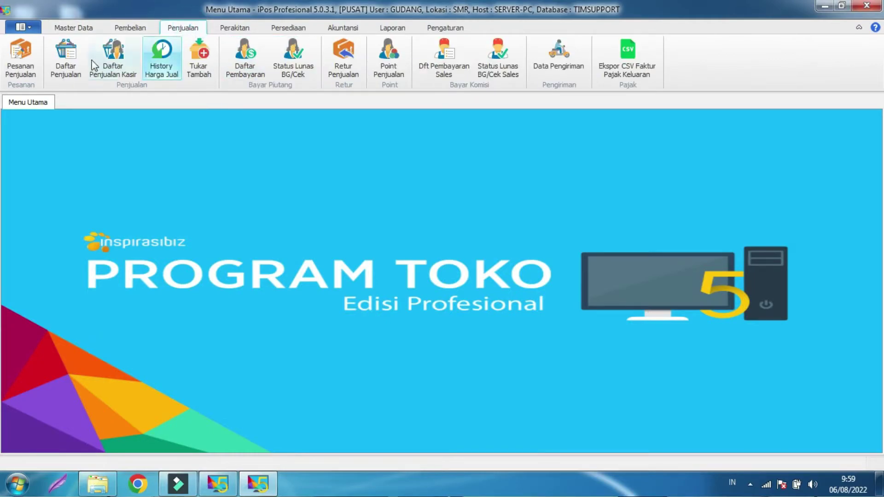
click(68, 63)
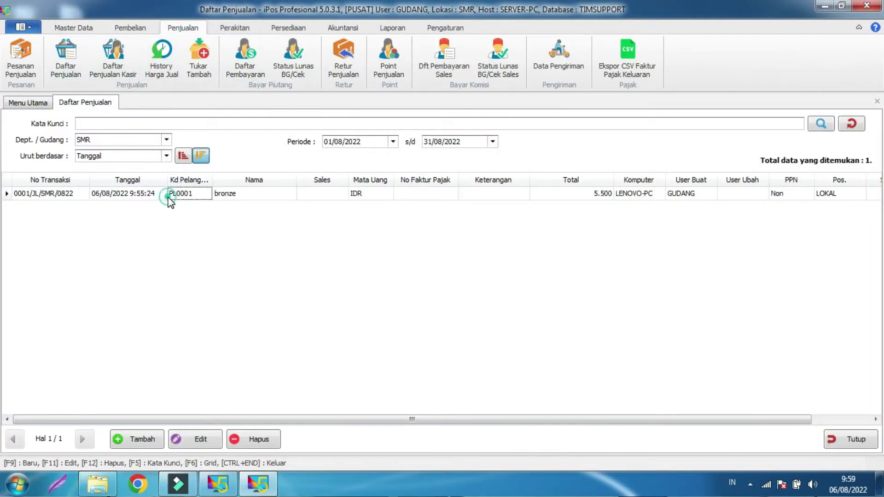
click(169, 197)
click(195, 445)
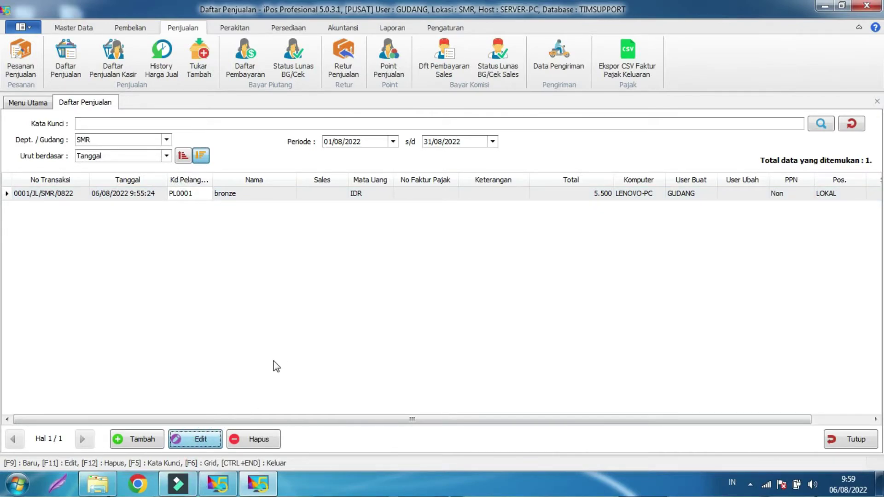
click(223, 444)
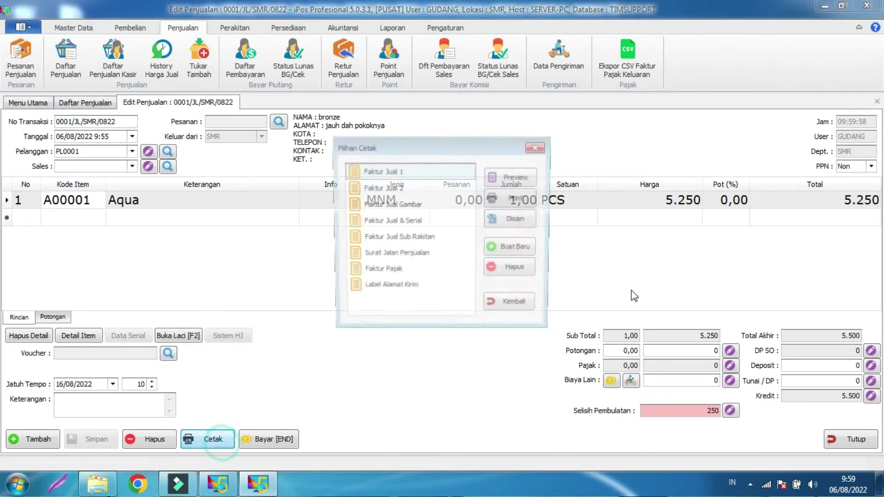
click(505, 179)
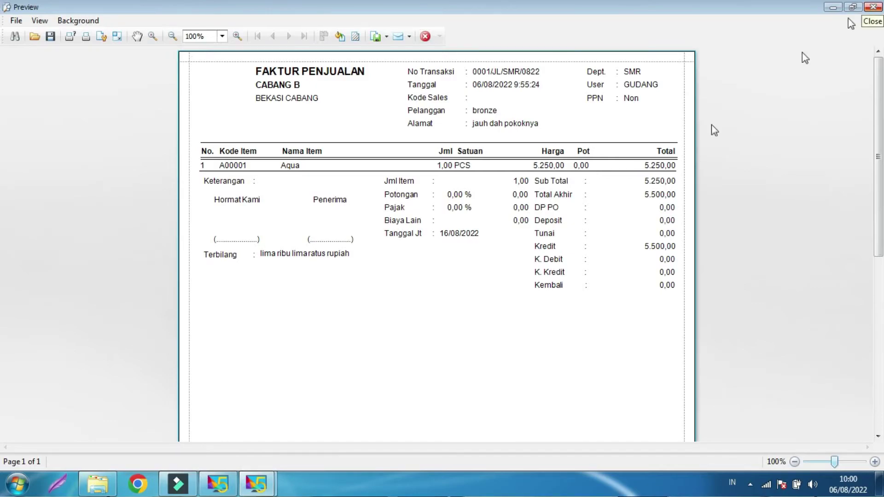
click(221, 484)
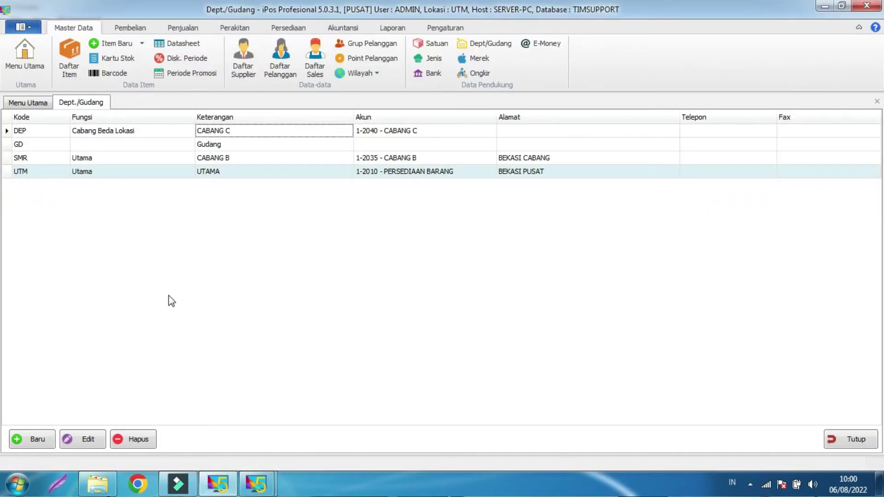
Close the department list, then log out and back in at UTM with the account password.
click(836, 443)
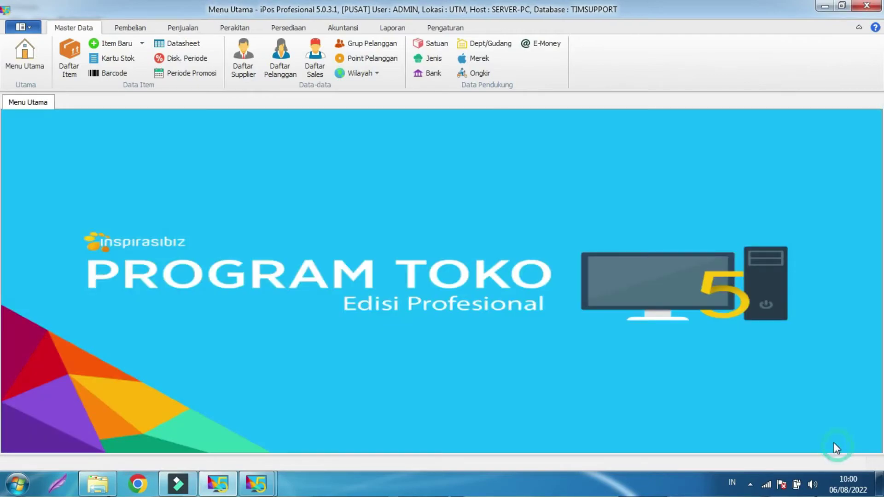
click(21, 30)
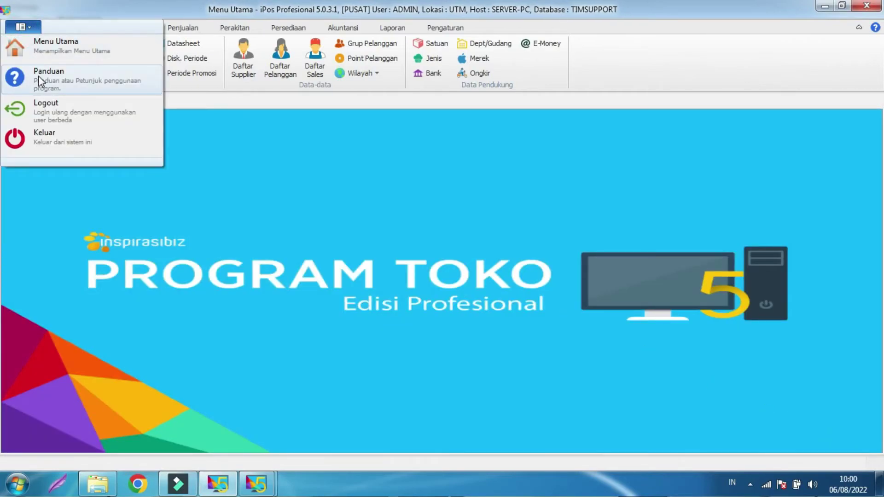
click(43, 102)
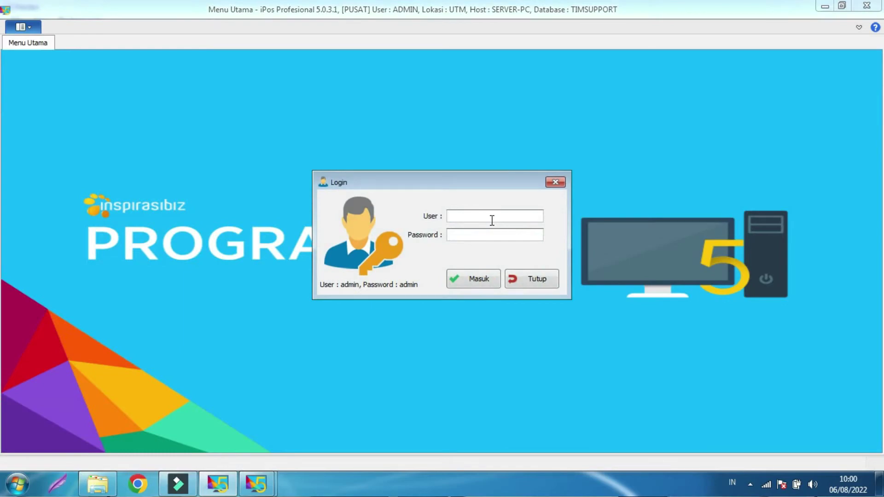
key(Return)
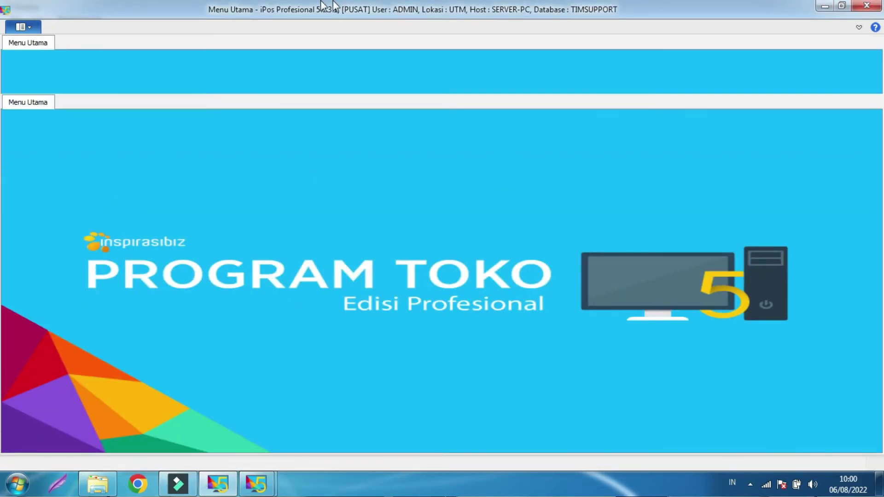
Preview the Faktur Jual 1 invoice for zzzzz, now headed UTAMA, BEKASI PUSAT.
click(183, 28)
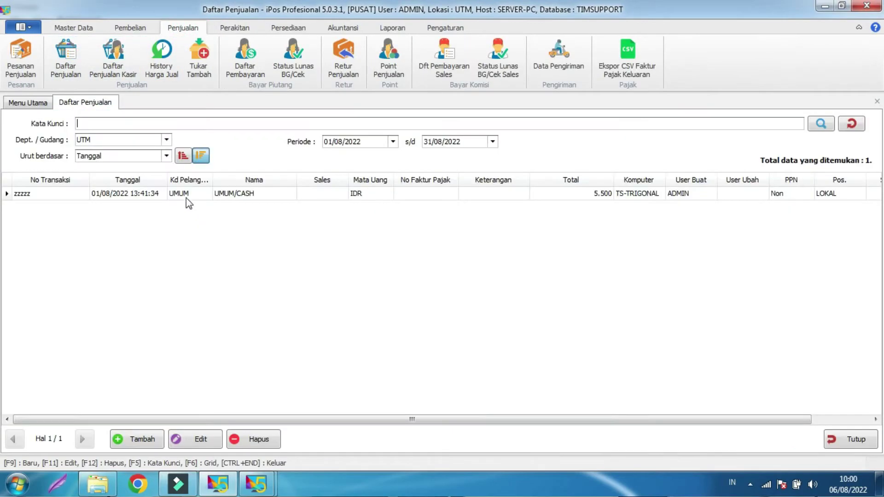
click(186, 193)
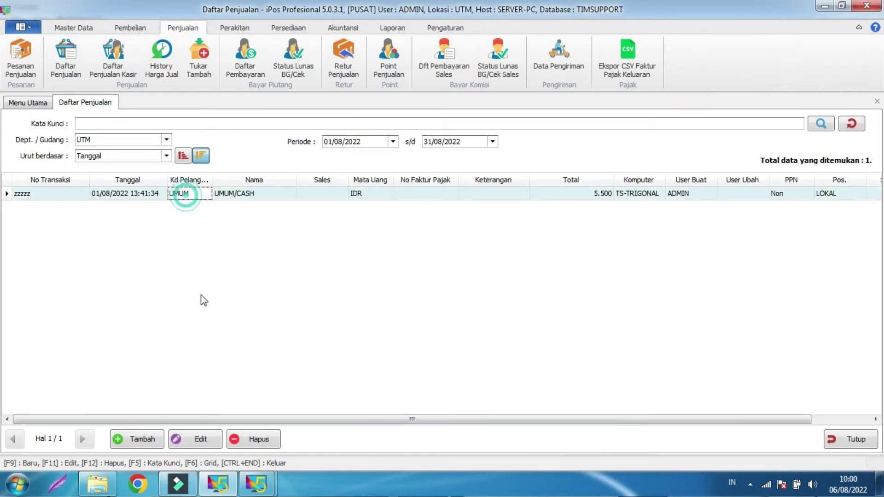
click(196, 439)
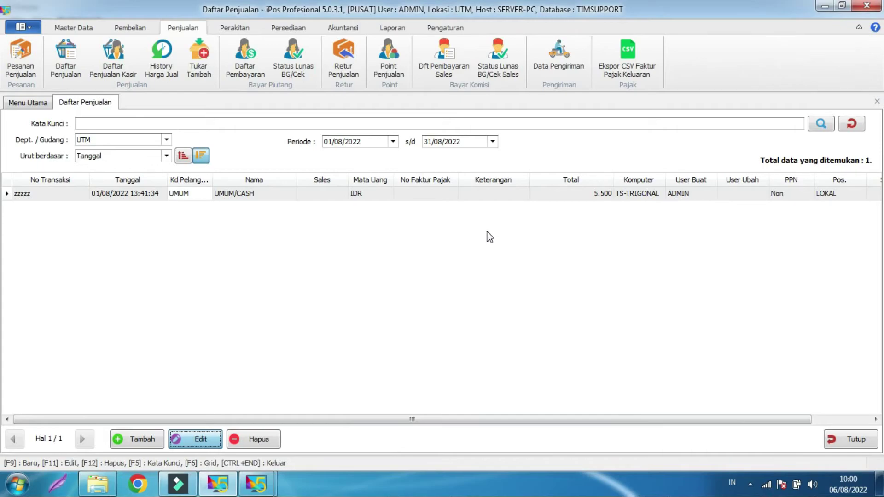
click(215, 442)
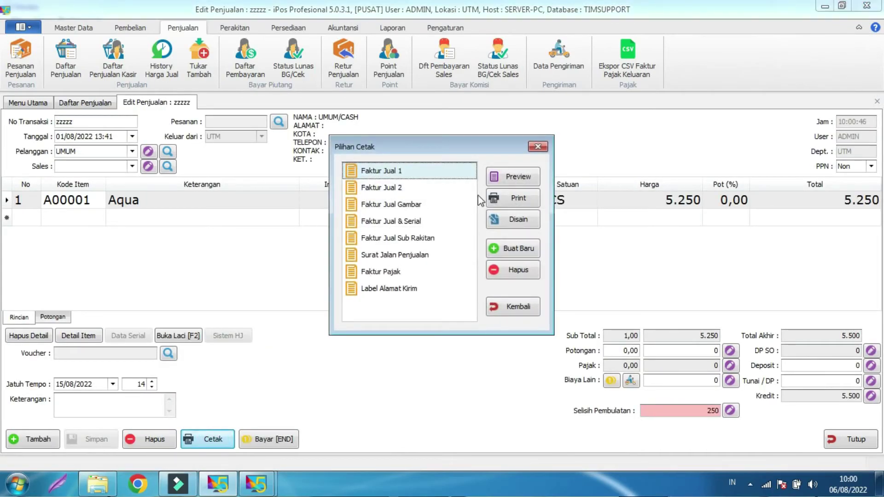
click(518, 179)
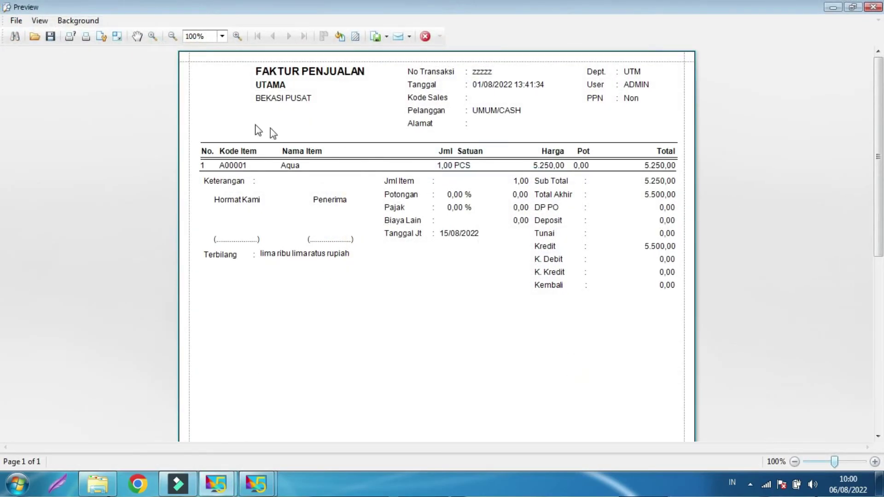
click(265, 80)
Close the zzzzz preview, print options, edit form and sales list.
click(872, 8)
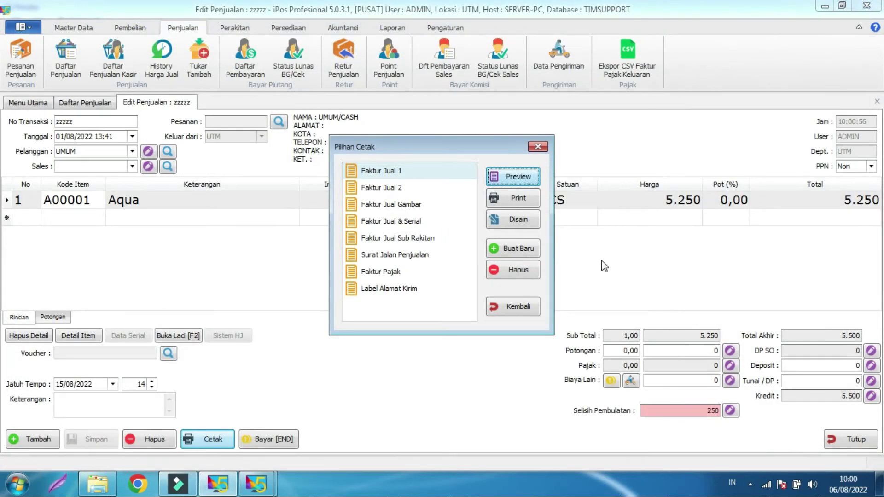
click(532, 305)
click(855, 442)
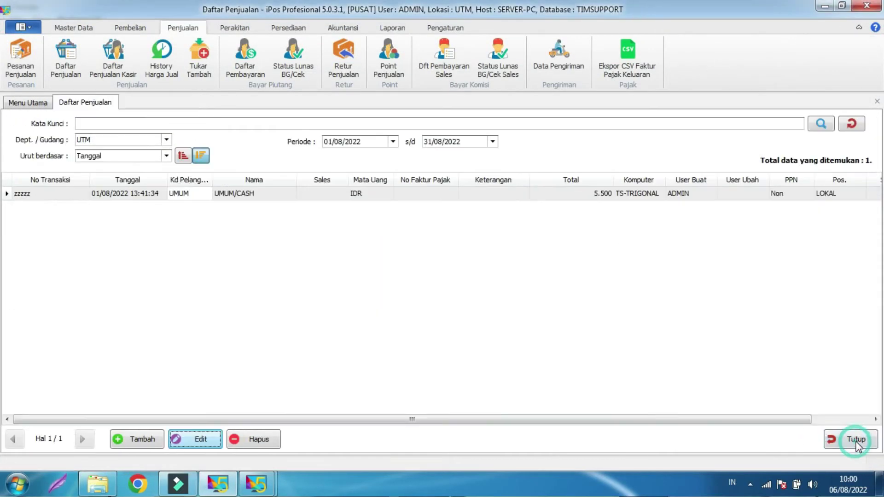
click(855, 441)
Reopen the Dept./Gudang list and compare the branch names CABANG B (SMR) and UTAMA (UTM).
click(87, 28)
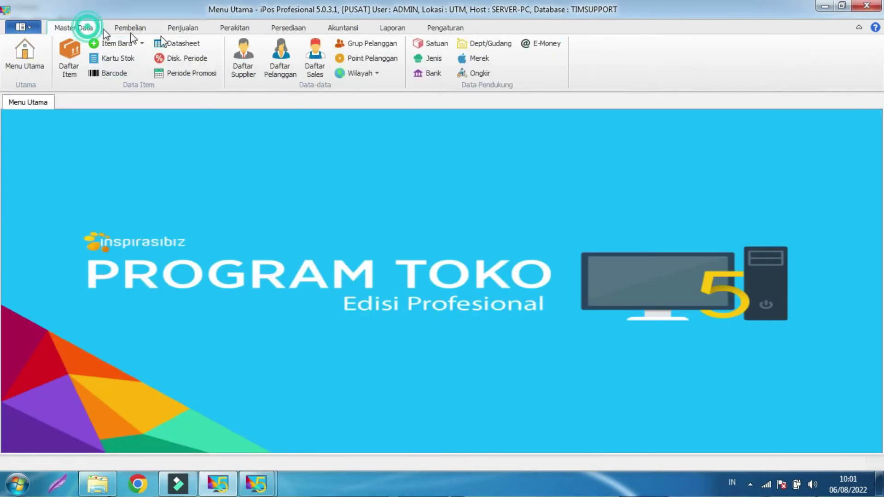
click(494, 45)
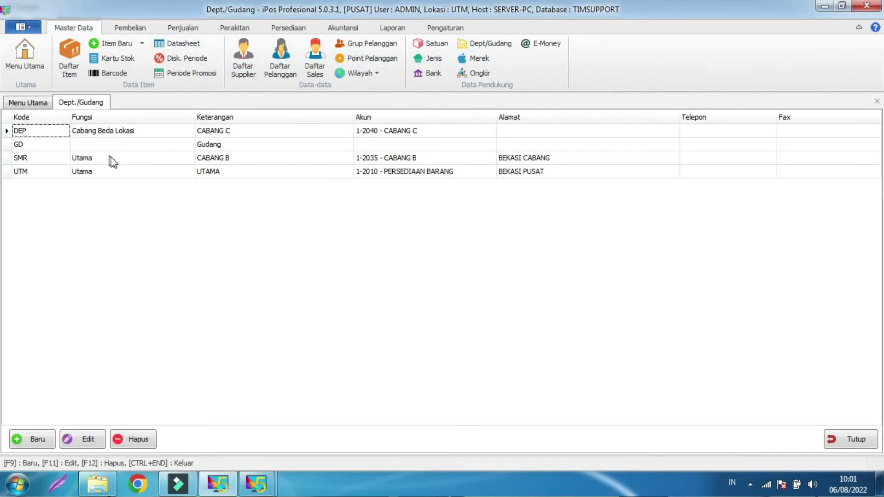
click(226, 156)
click(221, 169)
click(226, 159)
click(223, 173)
click(226, 158)
click(222, 171)
click(224, 158)
click(219, 169)
click(221, 158)
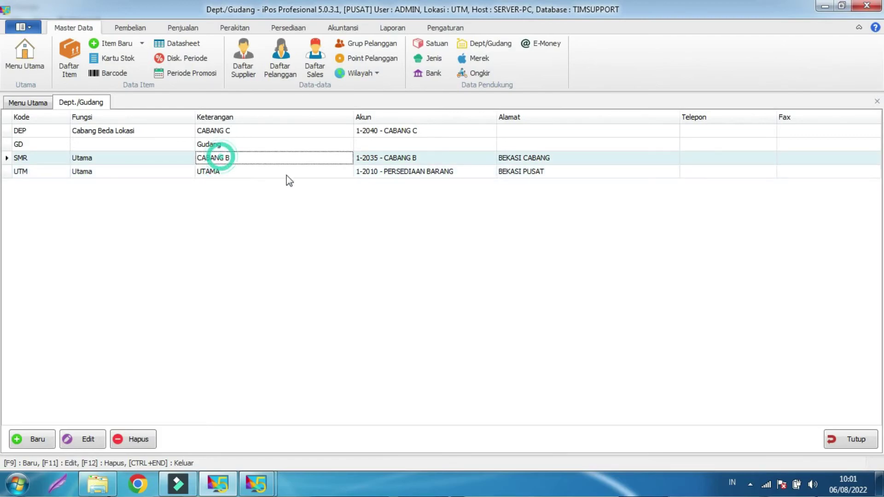
Compare the addresses BEKASI CABANG for SMR and BEKASI PUSAT for UTM.
click(257, 174)
click(522, 172)
click(527, 157)
click(521, 169)
click(521, 159)
click(519, 172)
click(519, 159)
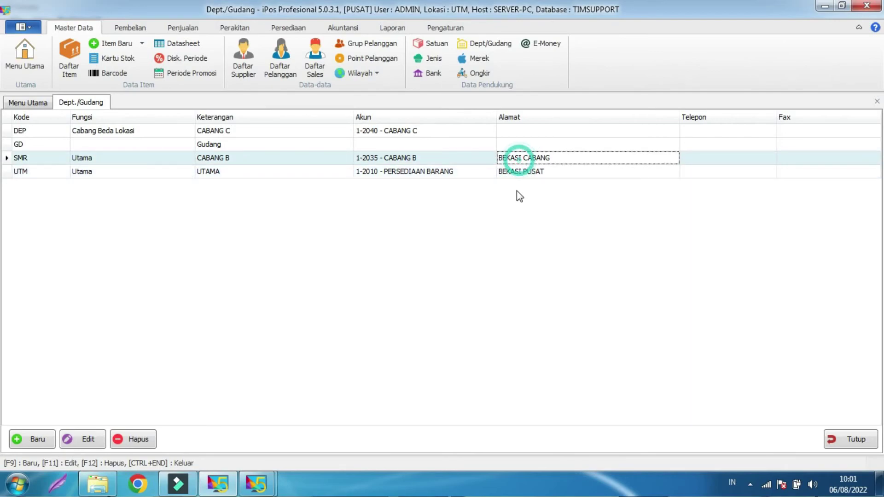